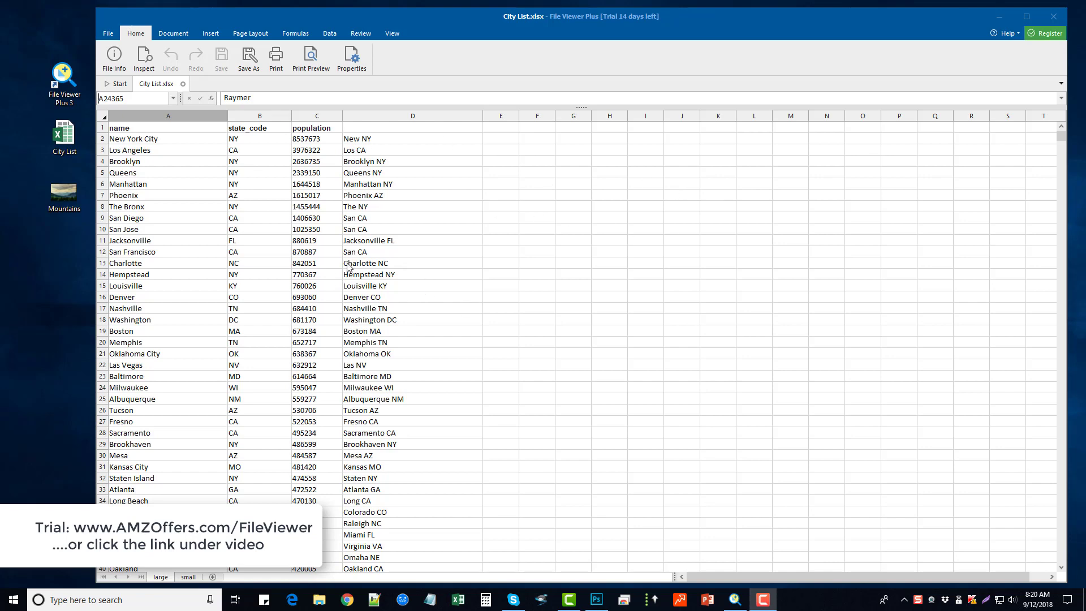
Edit the 'Jacksonville FL' entry in cell D11 of City List.xlsx, leaving it unsaved
left_click(317, 240)
left_click(357, 240)
double_click(362, 240)
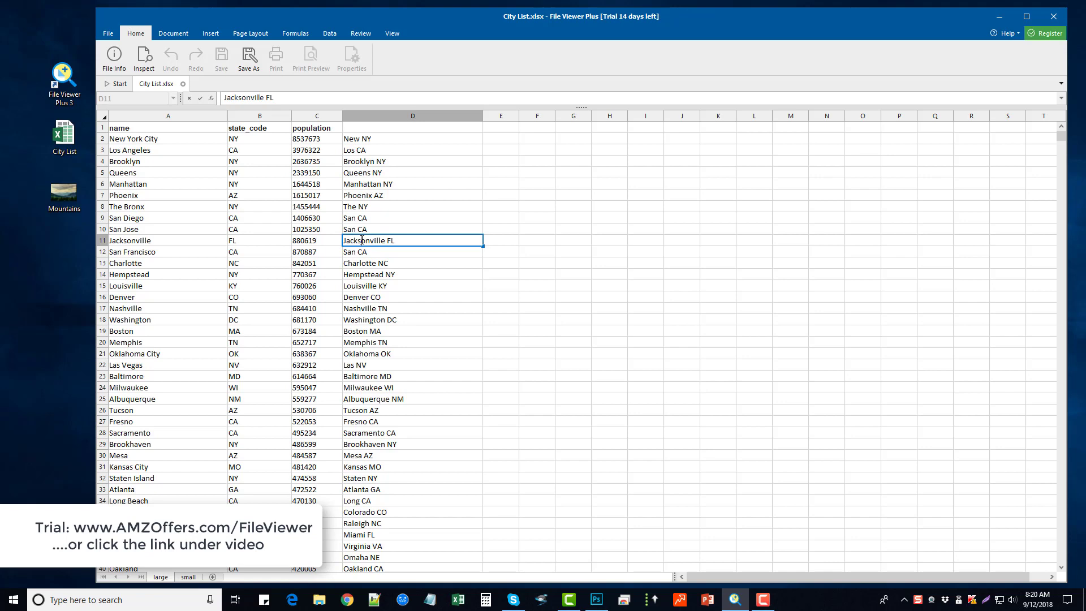
left_click_drag(409, 241, 343, 240)
left_click(419, 275)
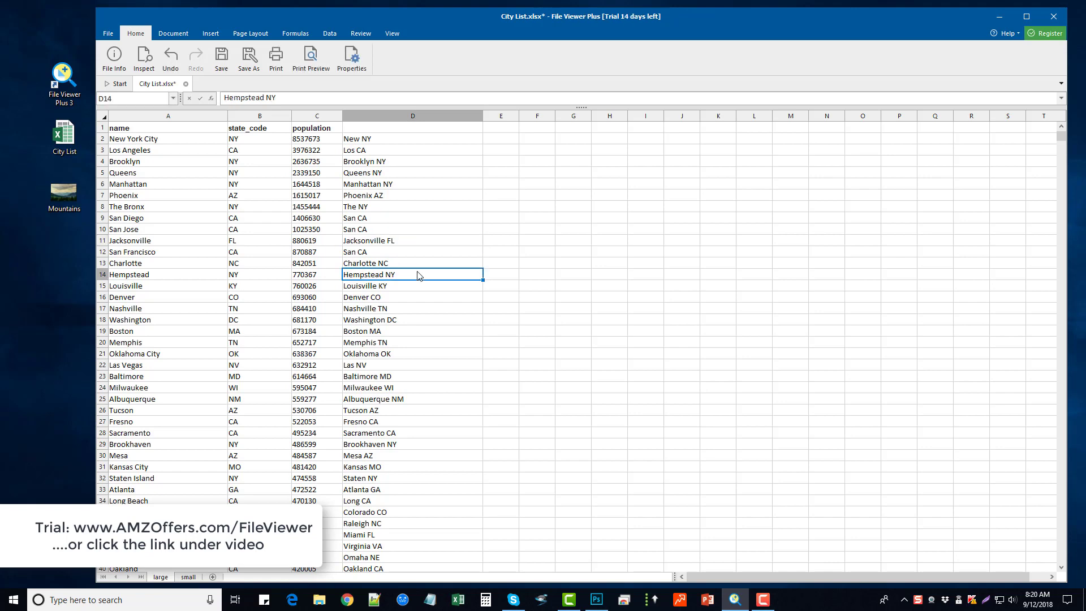
left_click(179, 36)
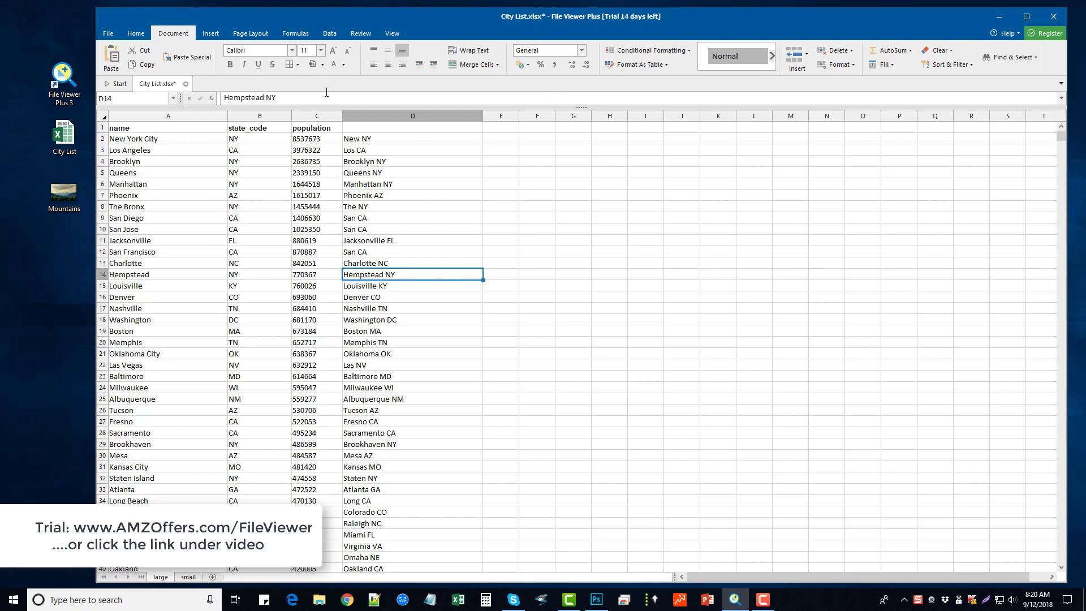
left_click(213, 36)
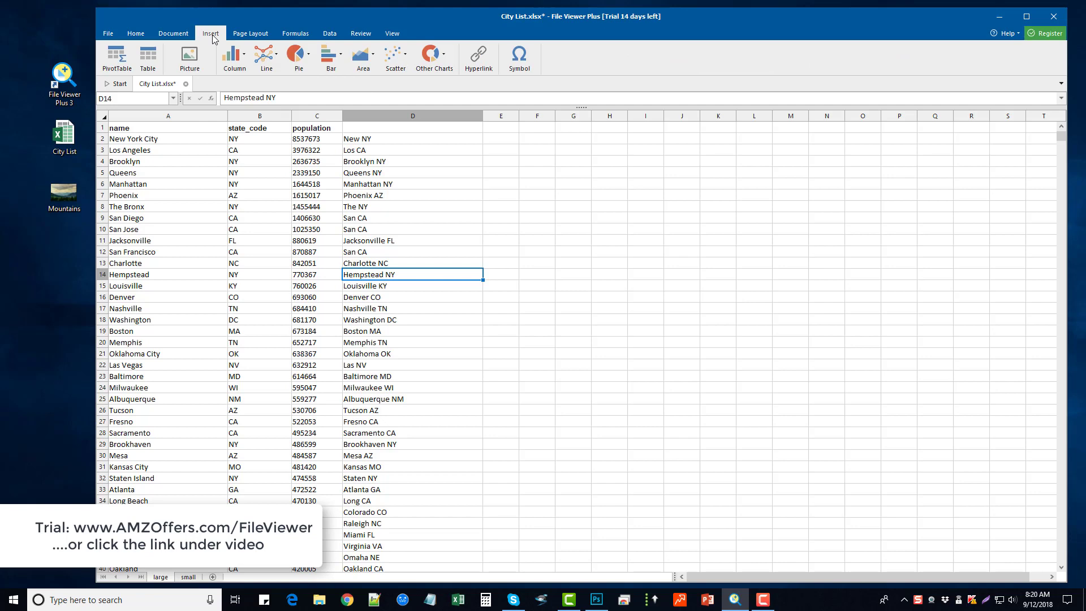
left_click(252, 38)
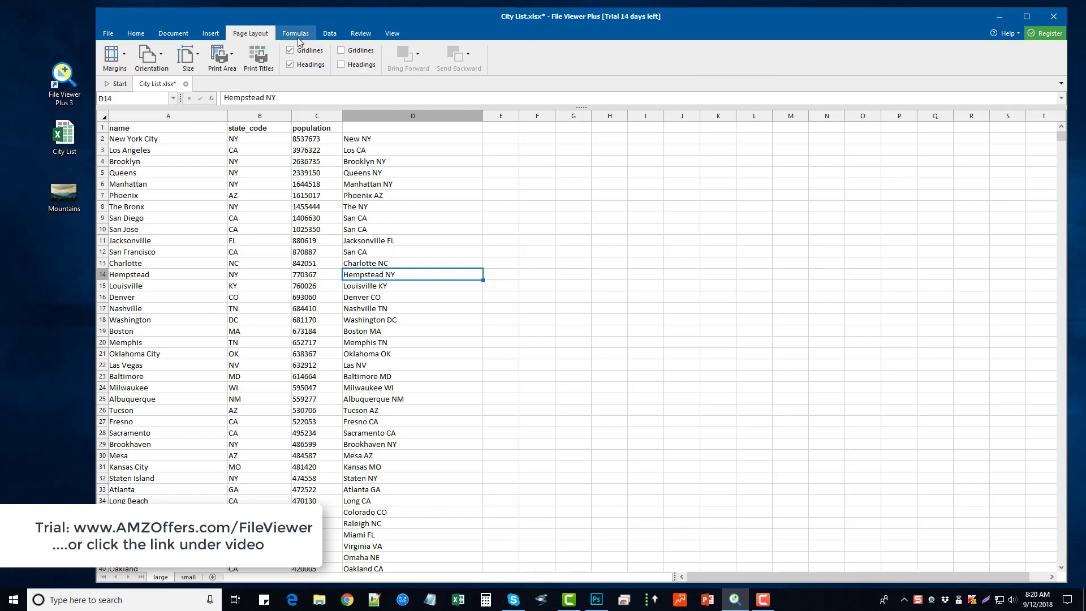
left_click(299, 35)
left_click(334, 35)
left_click(361, 34)
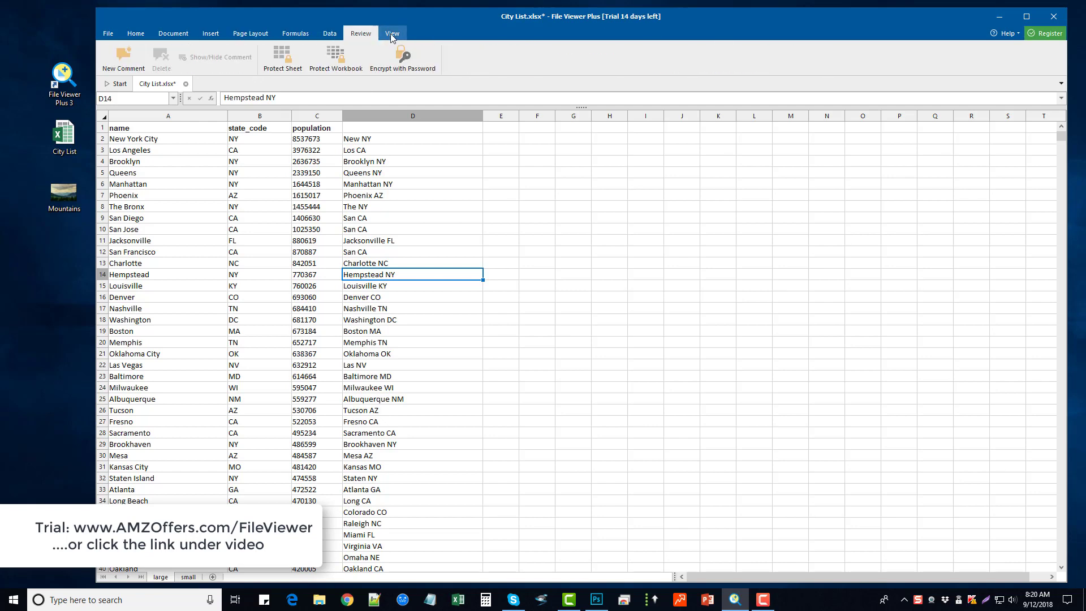
left_click(392, 33)
left_click(406, 218)
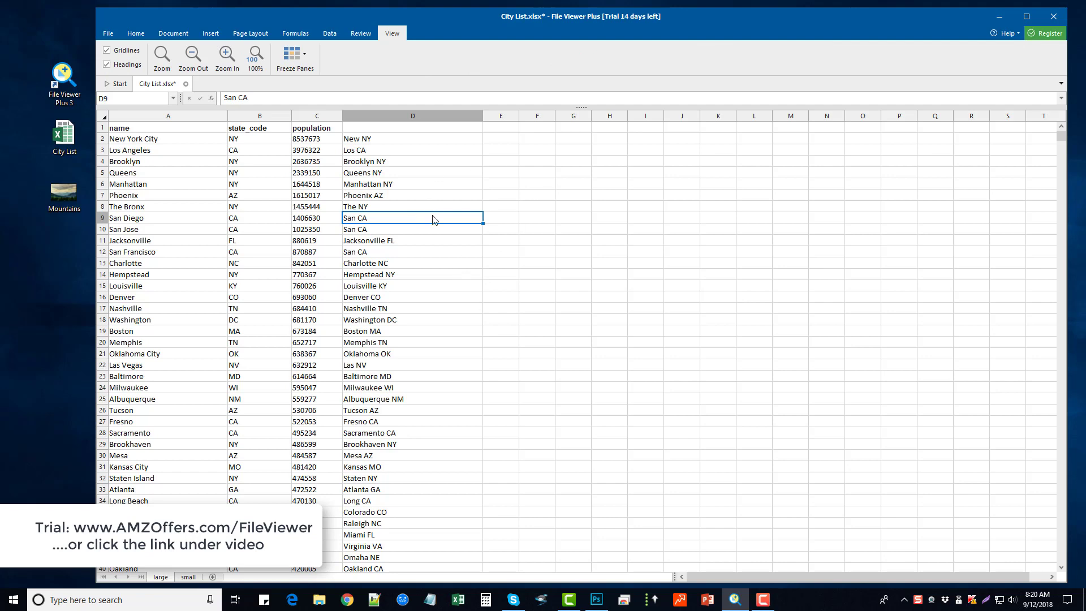
left_click(110, 34)
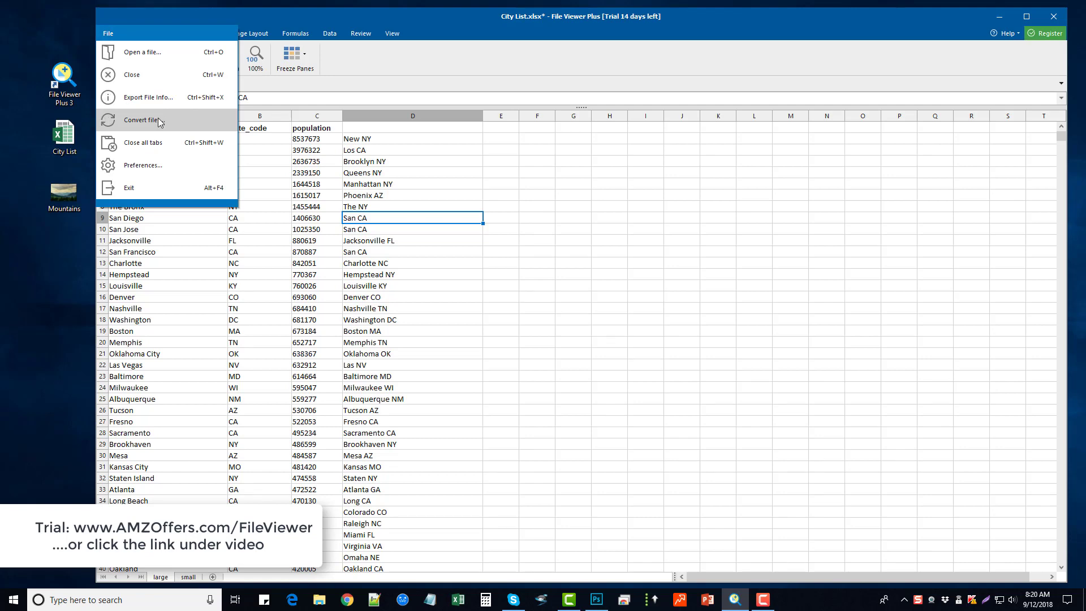
left_click(394, 70)
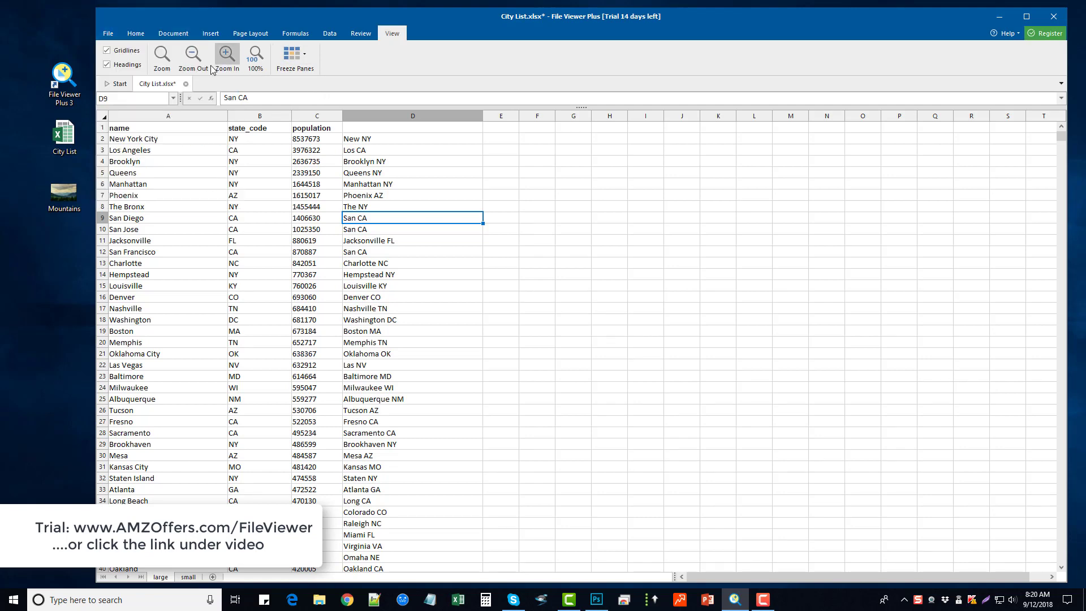
left_click(136, 38)
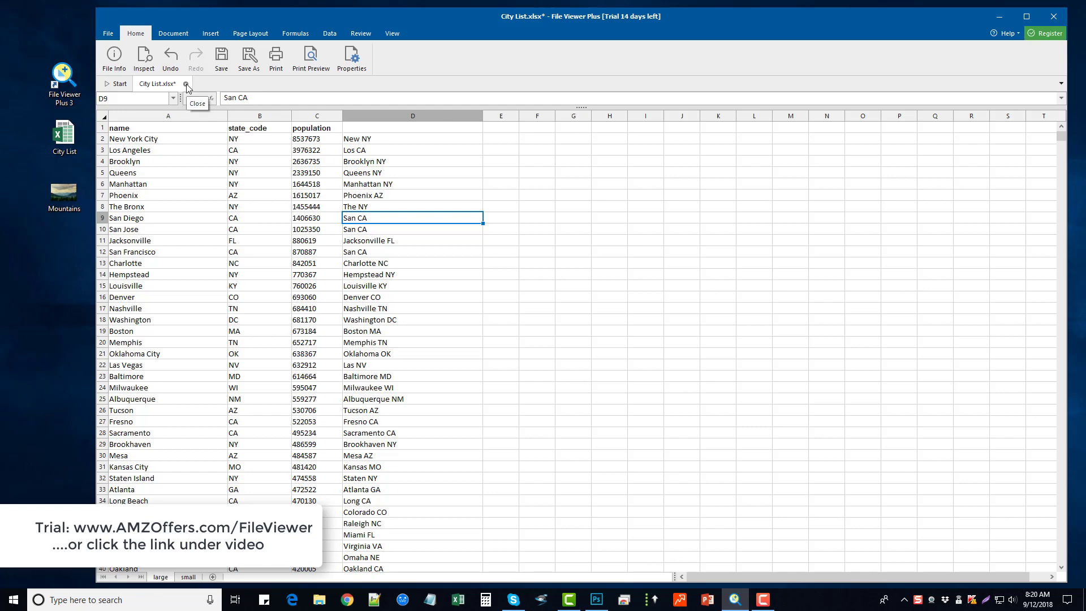
Start a new Batch Conversion from the welcome page with Image Files as the file type
left_click(116, 84)
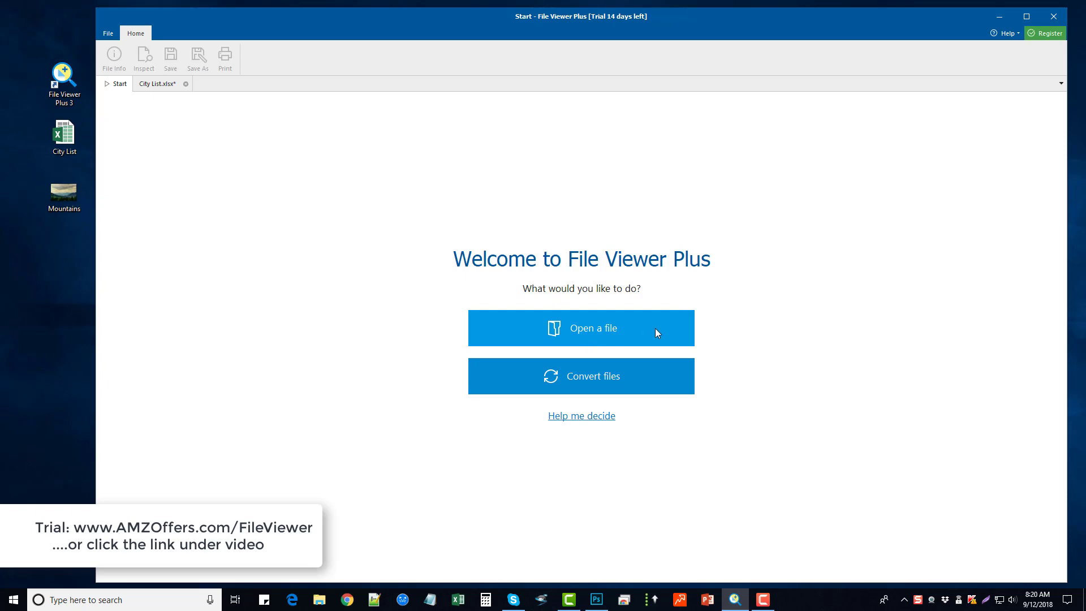
left_click(609, 379)
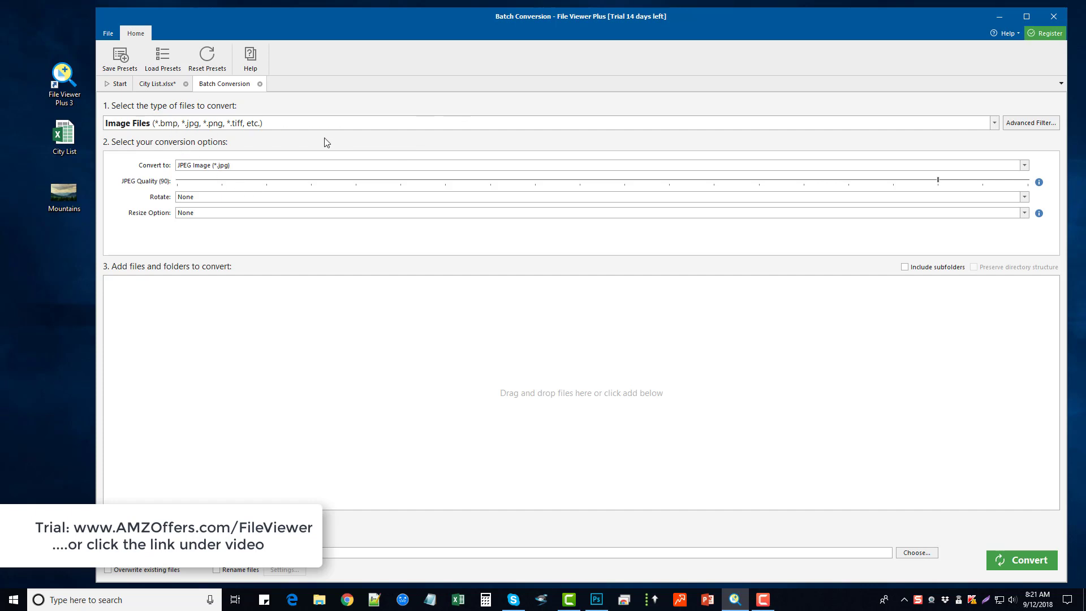
left_click(320, 124)
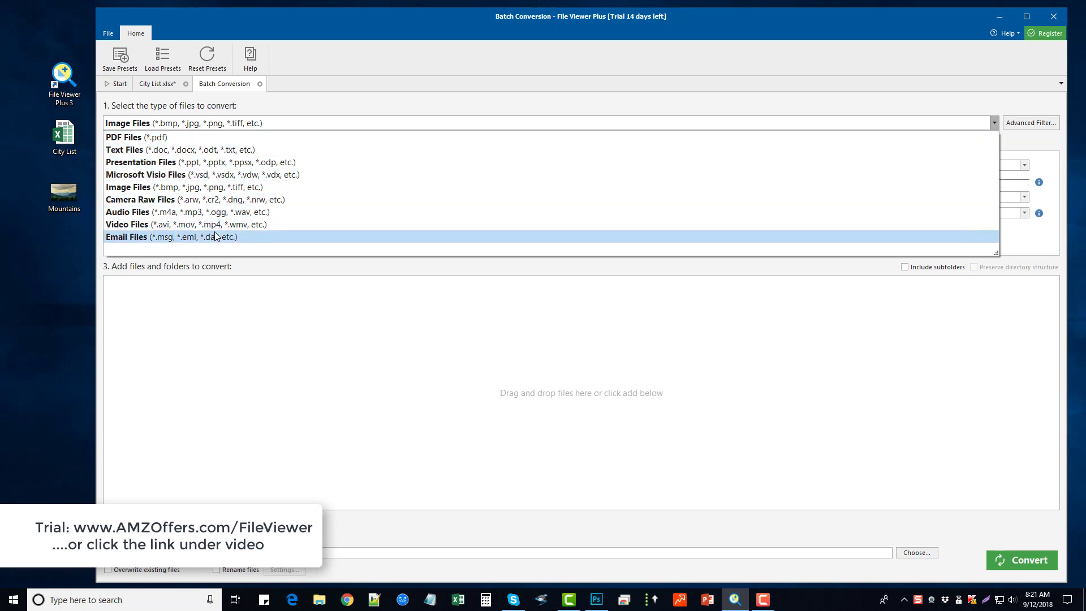
left_click(492, 123)
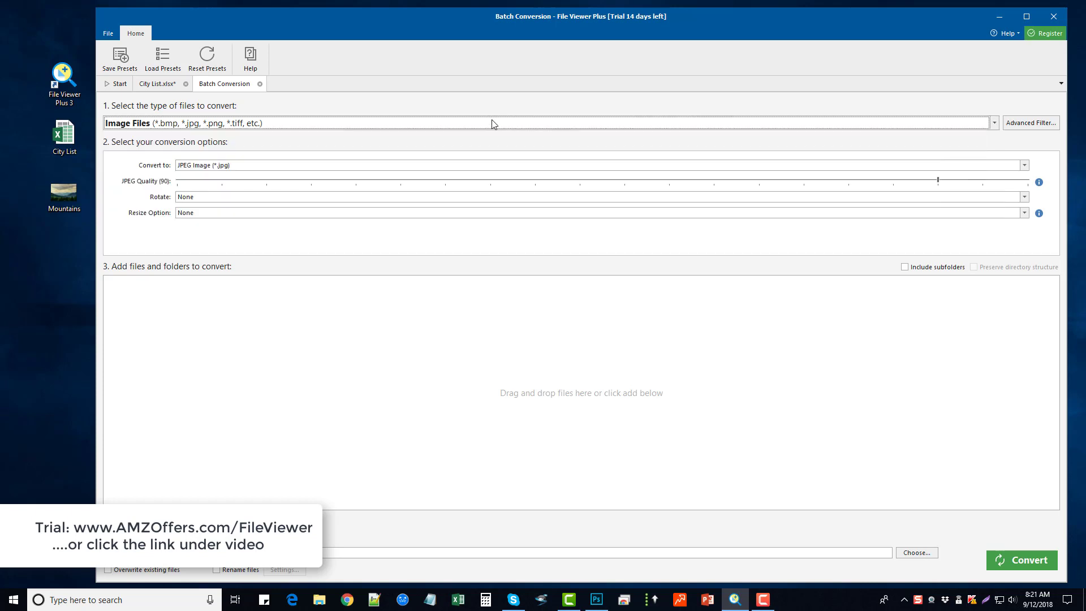
left_click(242, 170)
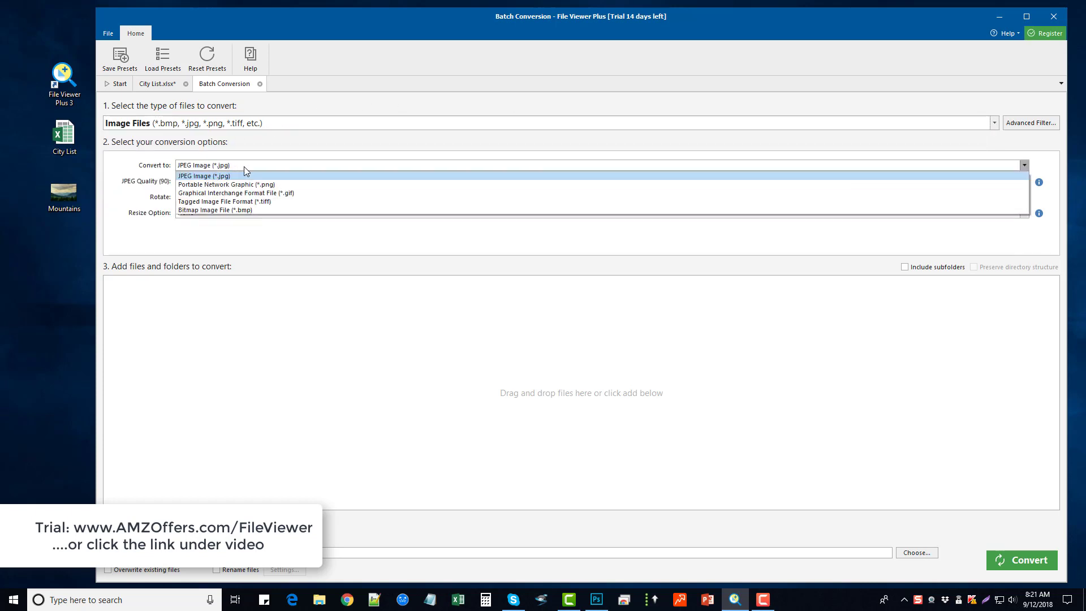
left_click(265, 229)
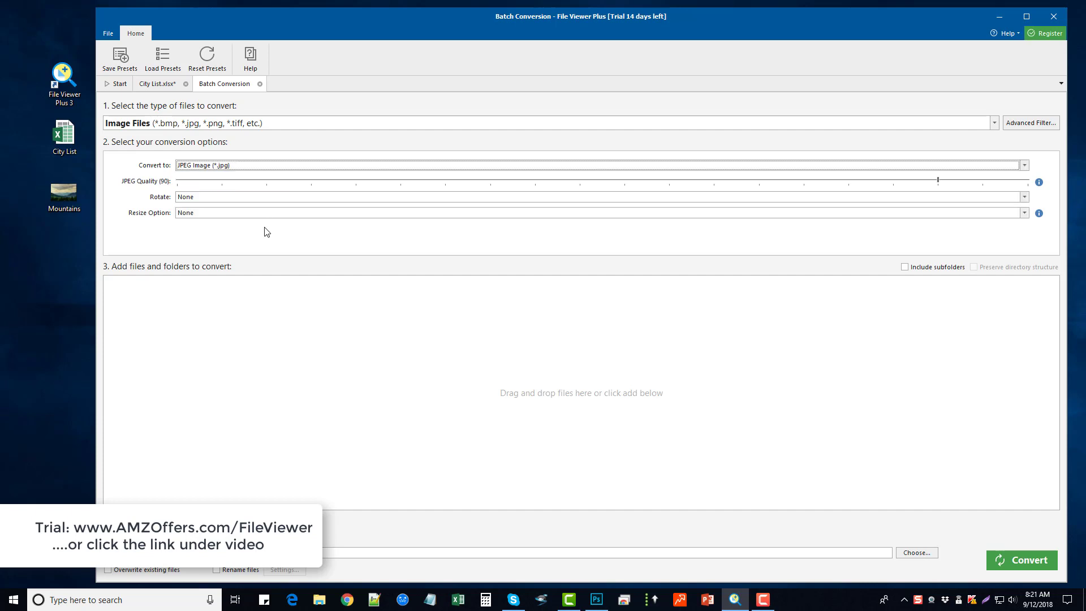
left_click(238, 197)
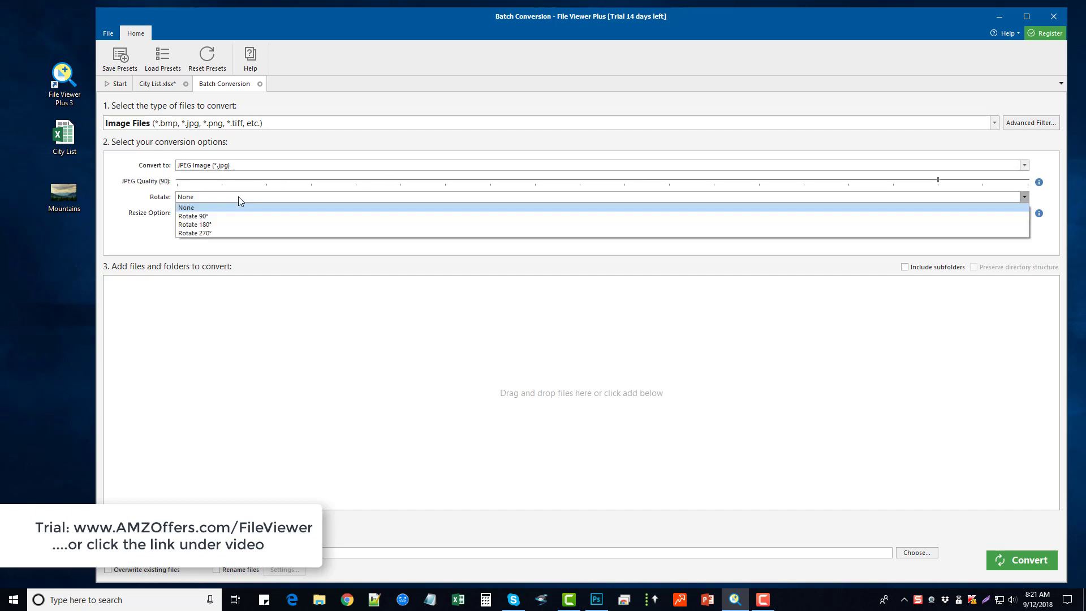
left_click(139, 230)
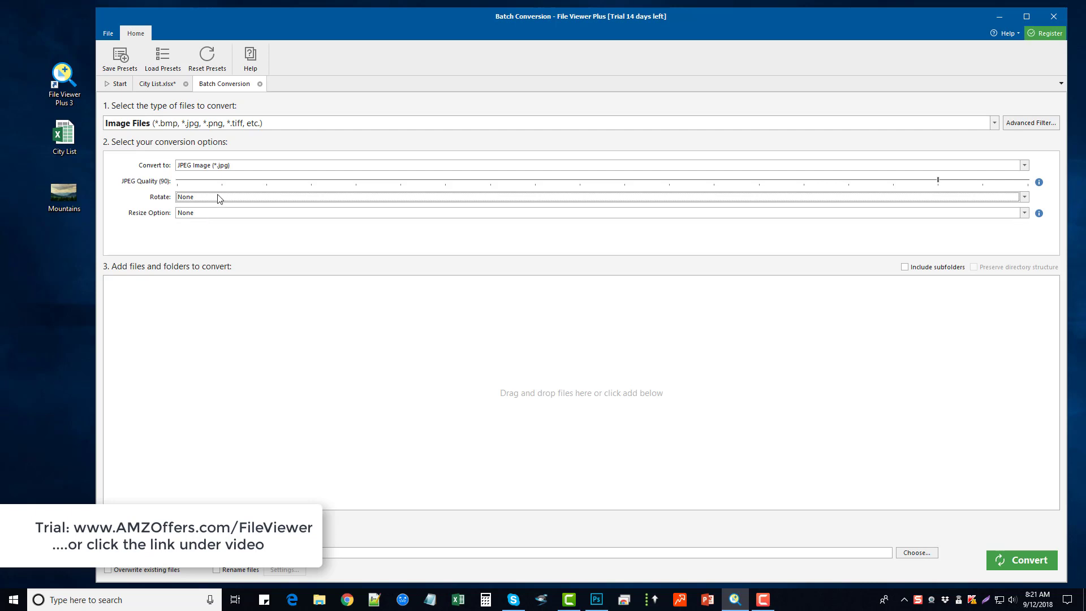
left_click(213, 215)
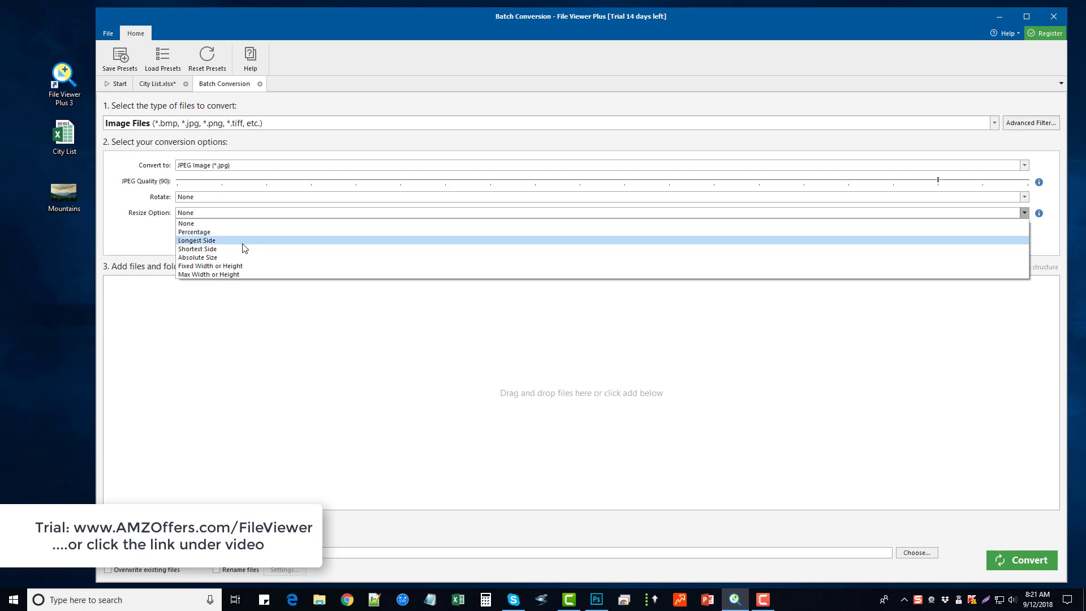
left_click(141, 235)
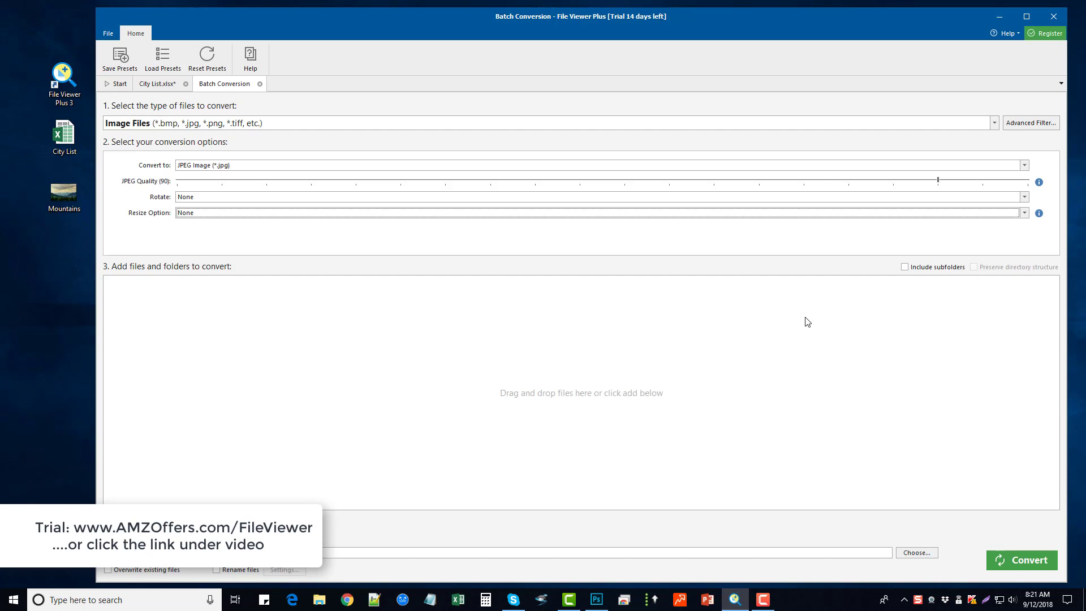
Drag Mountains.jpg from the desktop into File Viewer Plus to open it
mouse_move(934, 270)
left_click(115, 84)
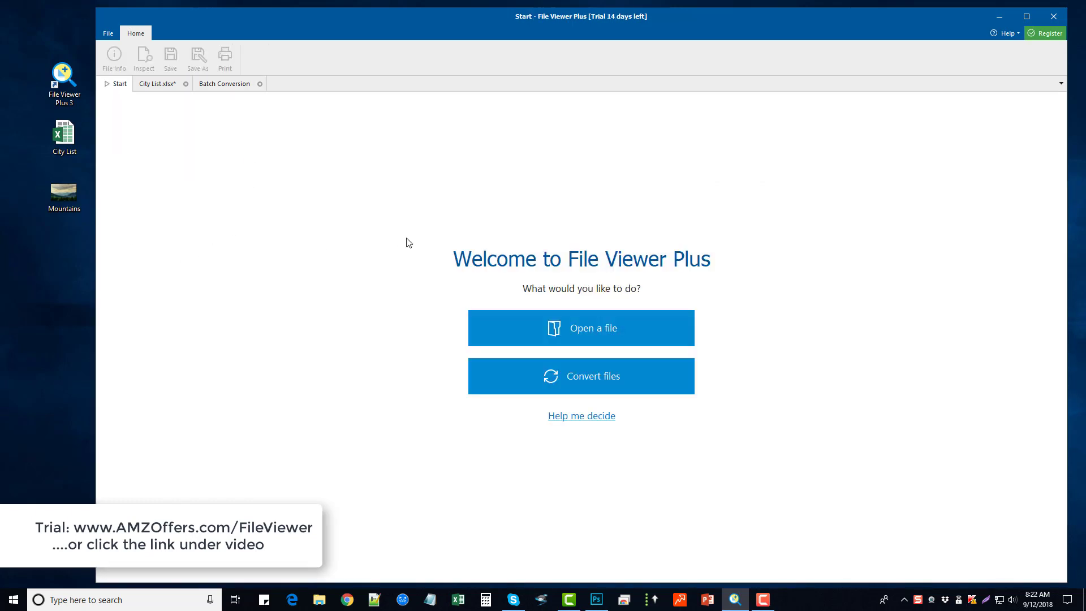
left_click(65, 195)
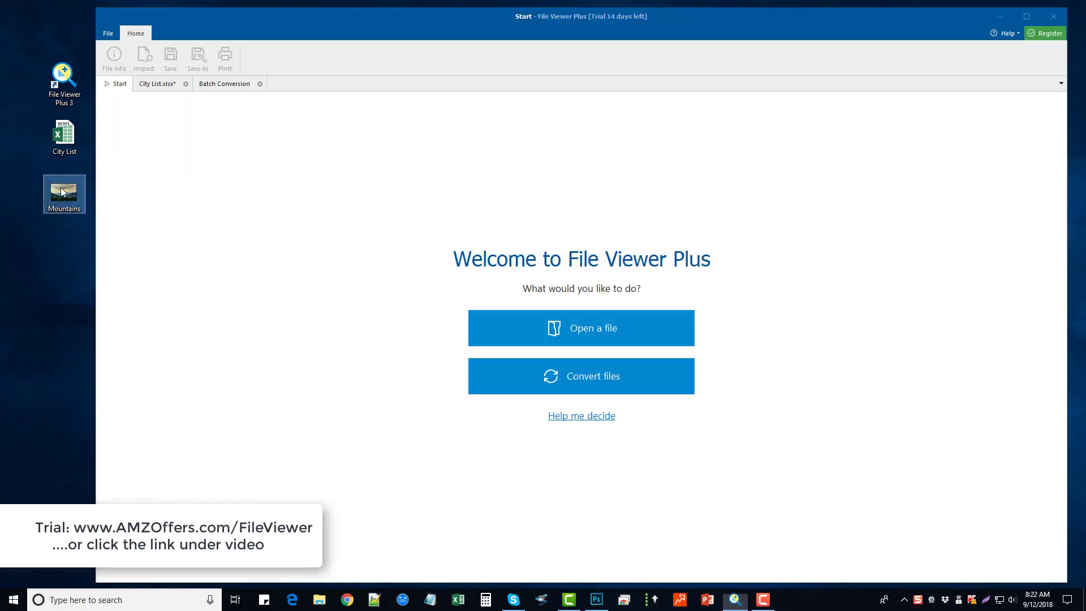
left_click_drag(60, 190, 610, 265)
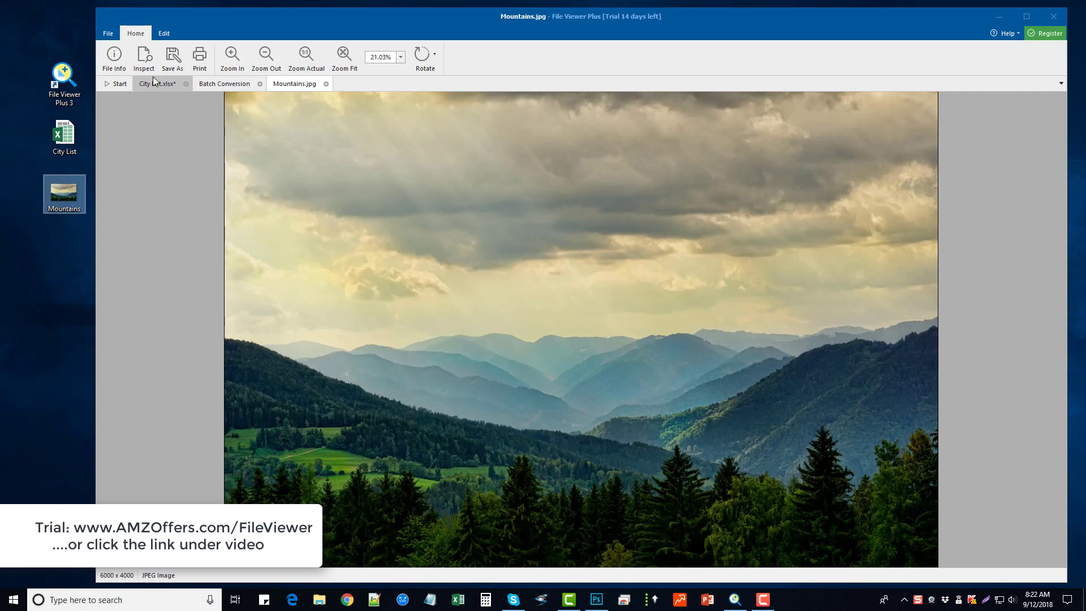
Browse the Edit tools' Adjustments and Quick Effect presets, then open the Effects preview
left_click(163, 33)
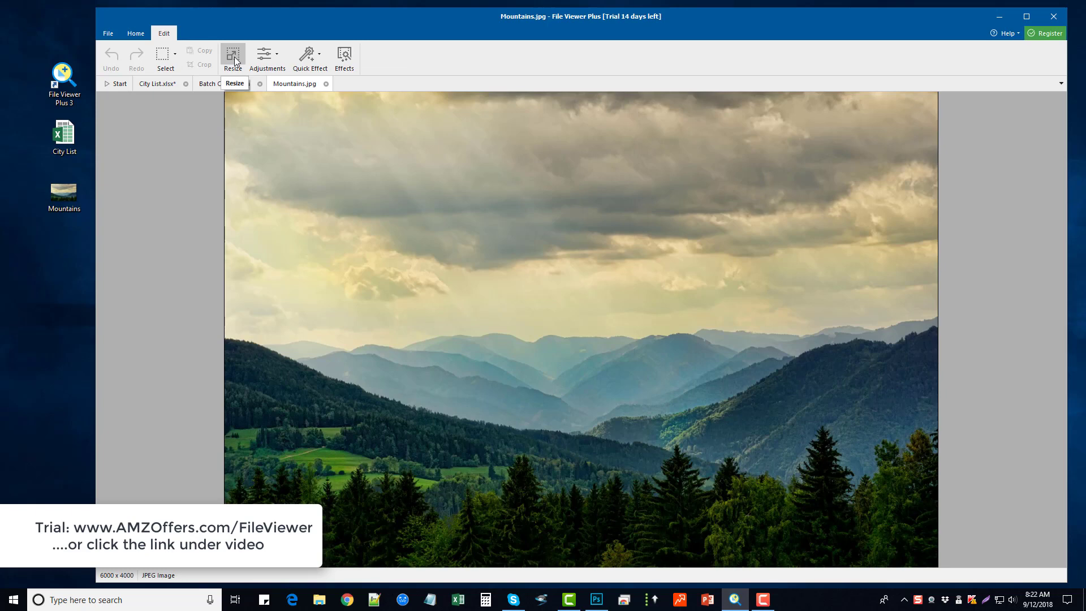
left_click(273, 52)
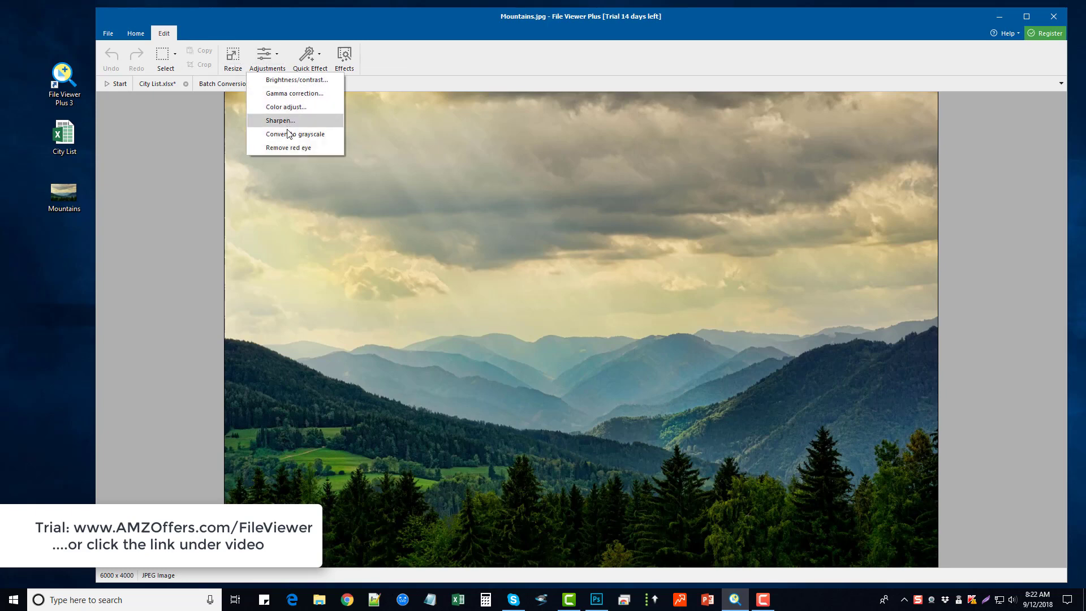
left_click(318, 58)
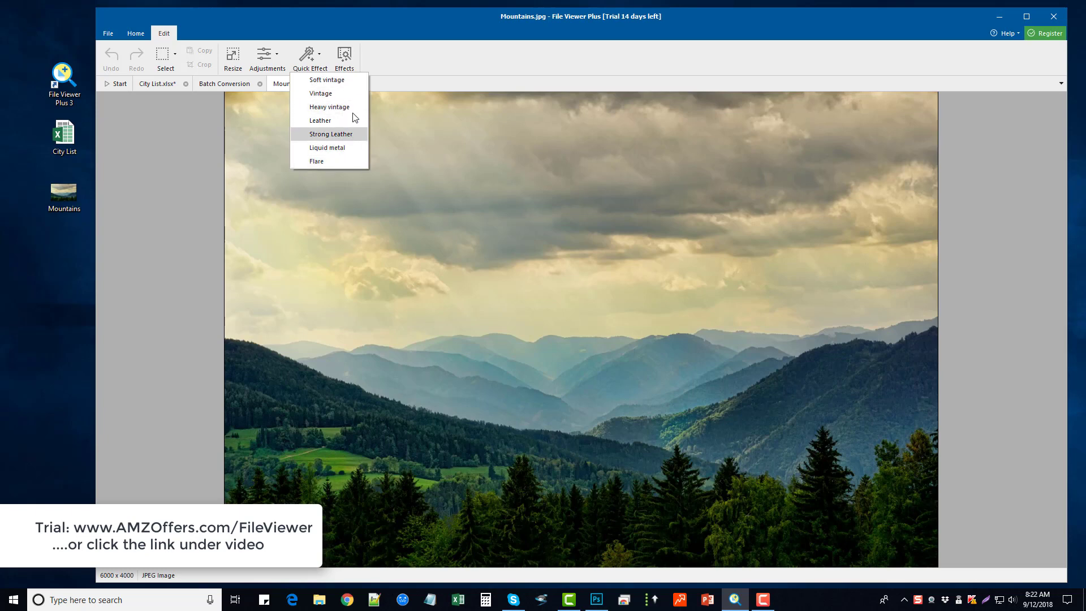
left_click(347, 54)
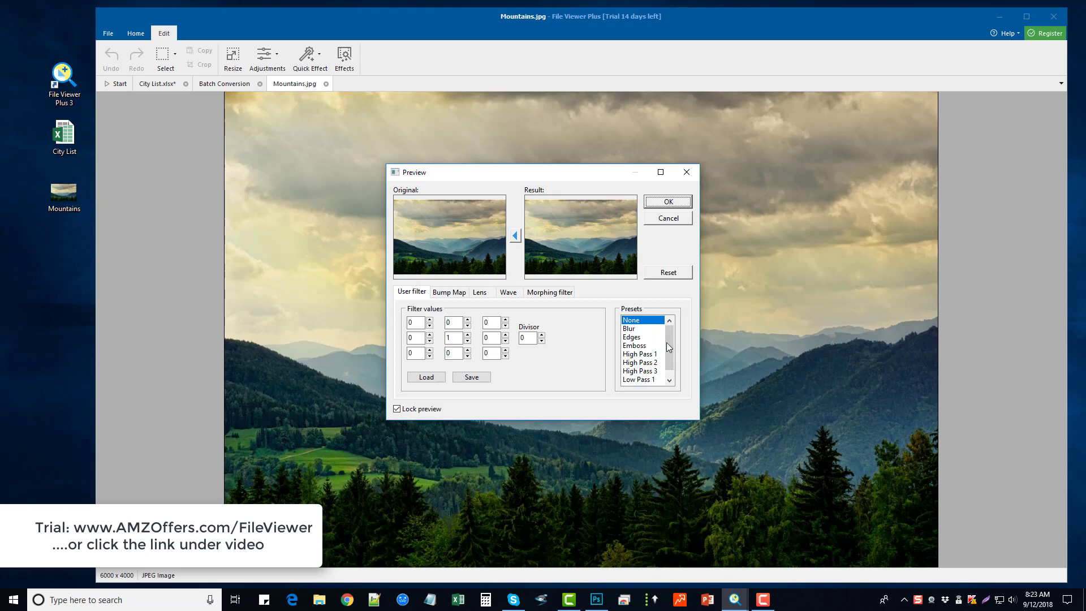
Look through the Bump Map, Lens, Wave, Morphing and User filters, then close without applying
left_click_drag(667, 341, 669, 359)
left_click(459, 292)
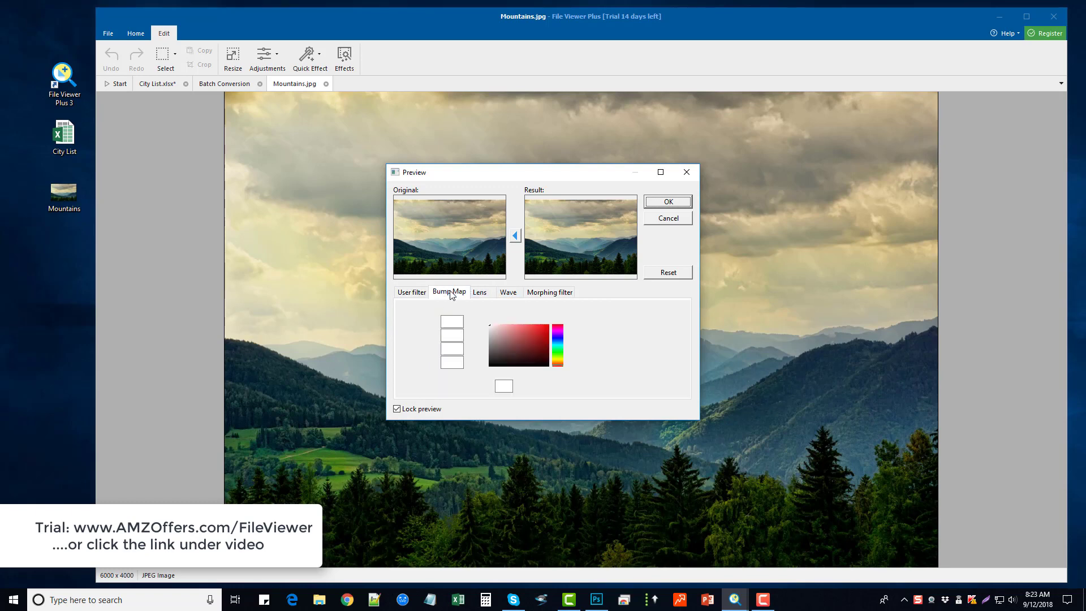
left_click(487, 293)
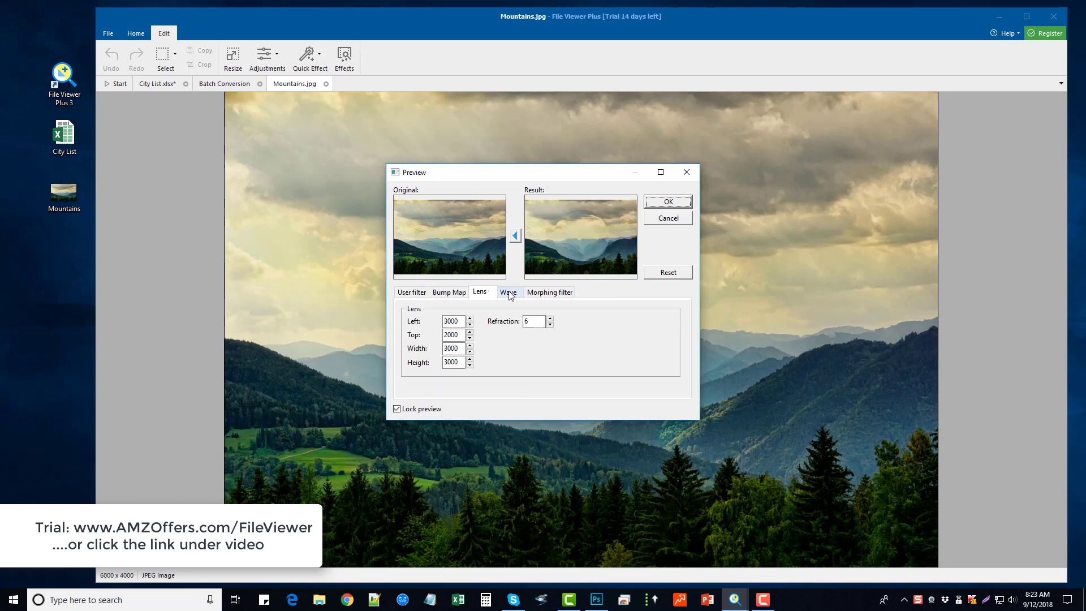
left_click(509, 292)
left_click(552, 293)
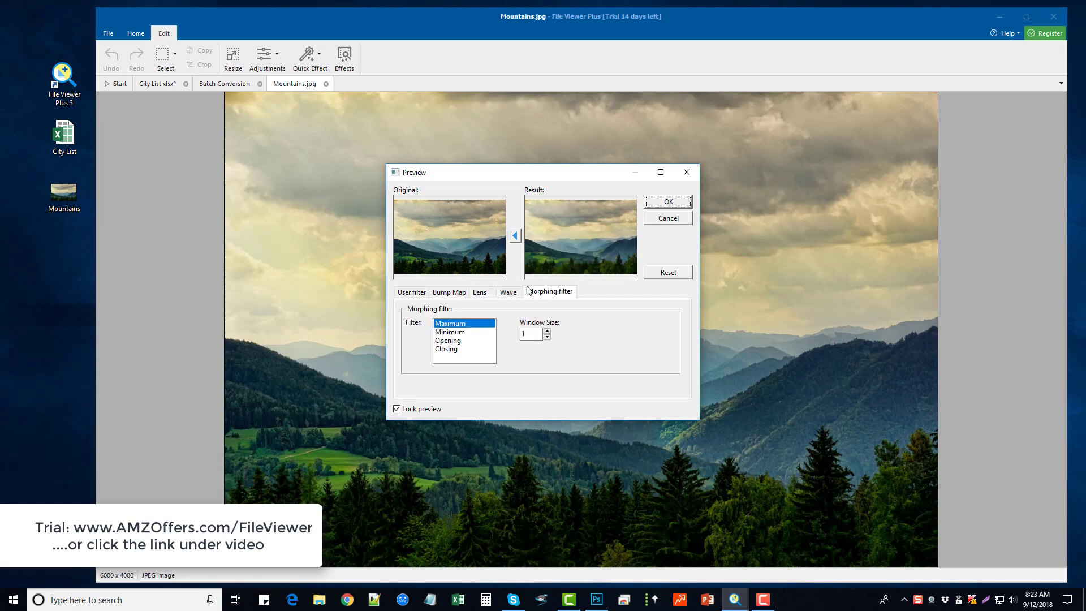
left_click(452, 292)
left_click(419, 293)
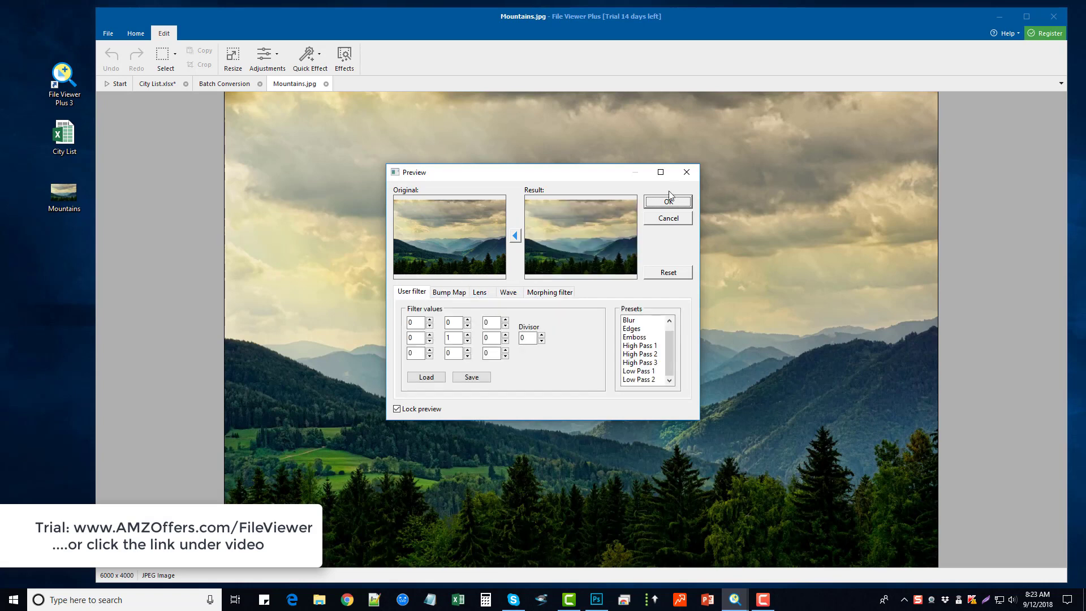
left_click(685, 172)
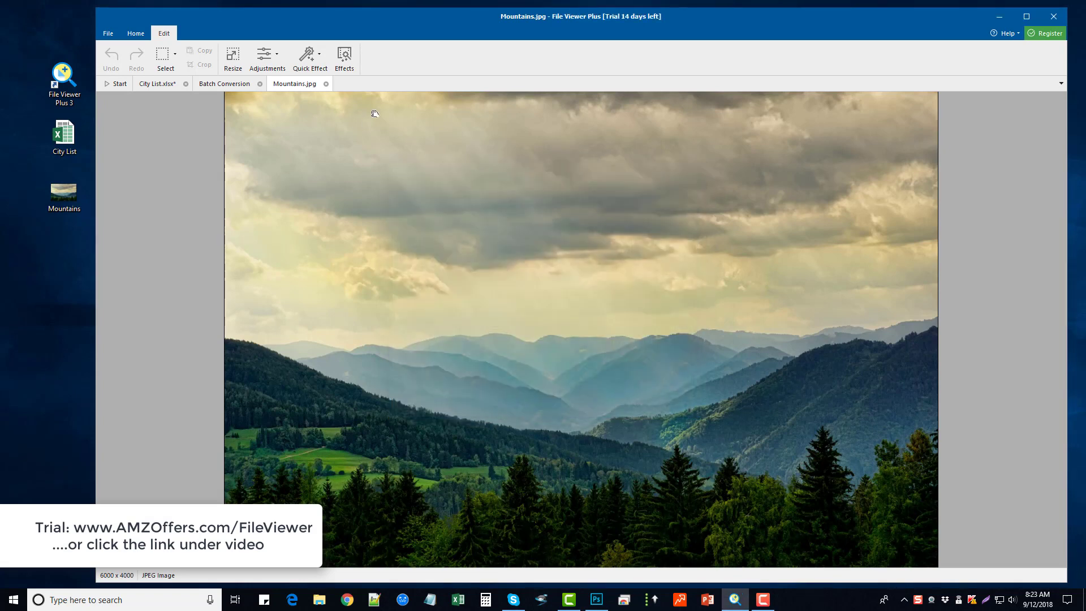
Switch back to the Start welcome page, keeping all open tabs
left_click(119, 85)
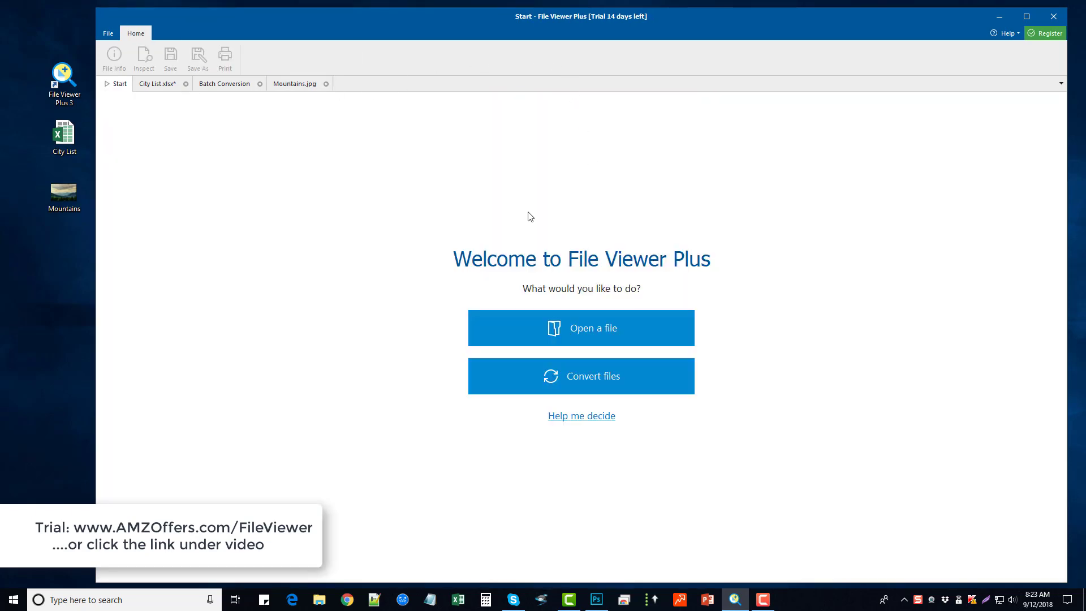